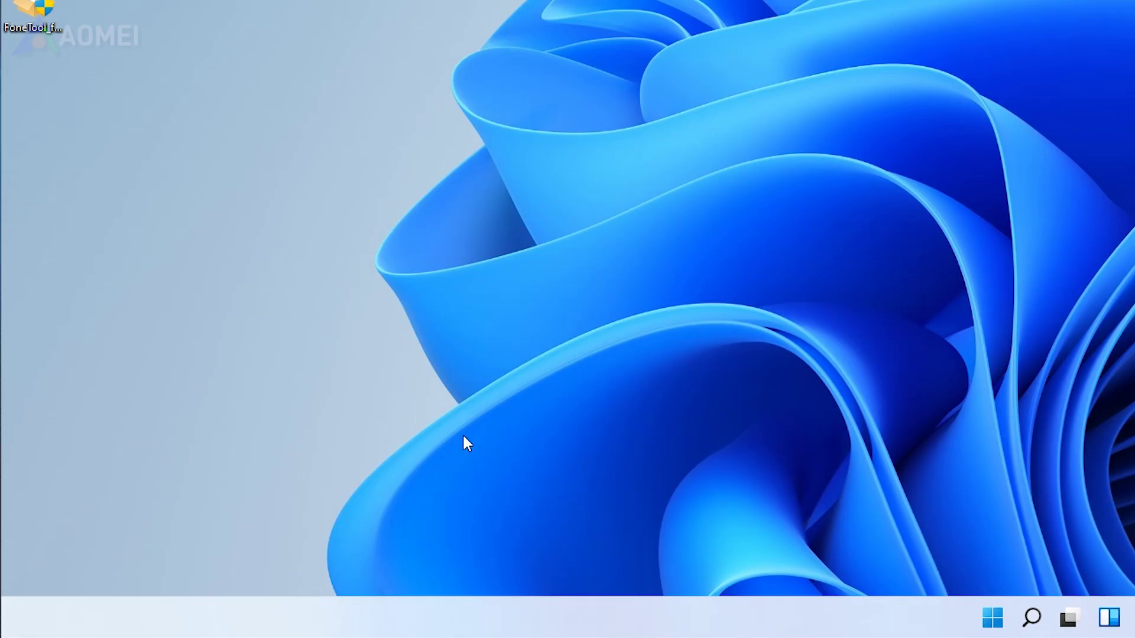
- Open C:\Windows\Temp via Run and delete all 19 items, skipping every file still in use
{"action": "key", "text": "super+r"}
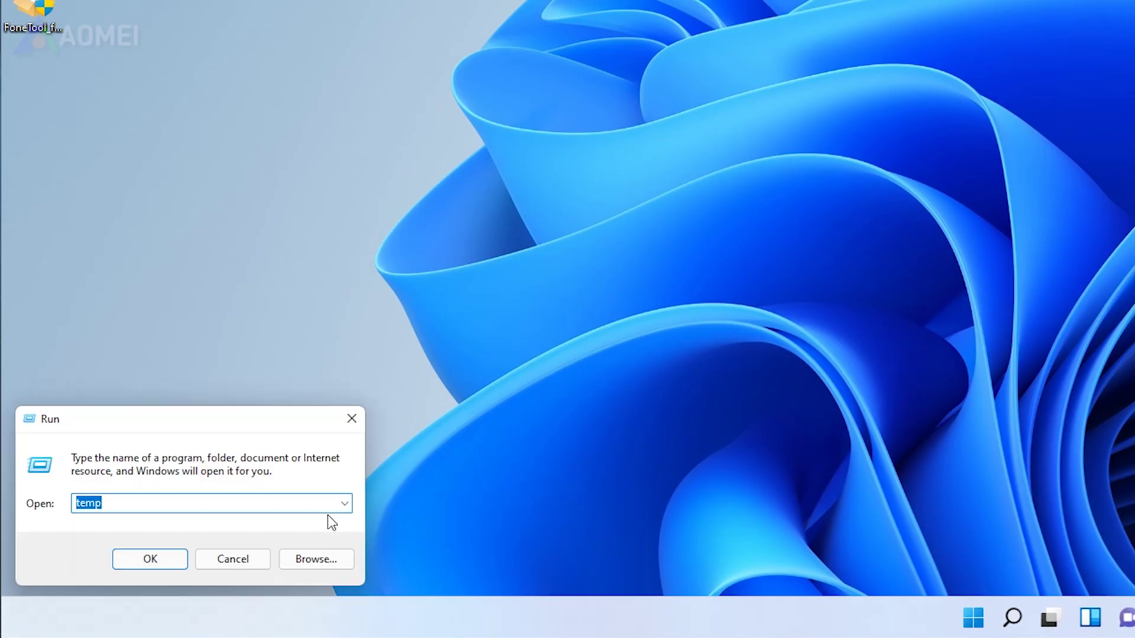
{"action": "left_click", "coordinate": [216, 504]}
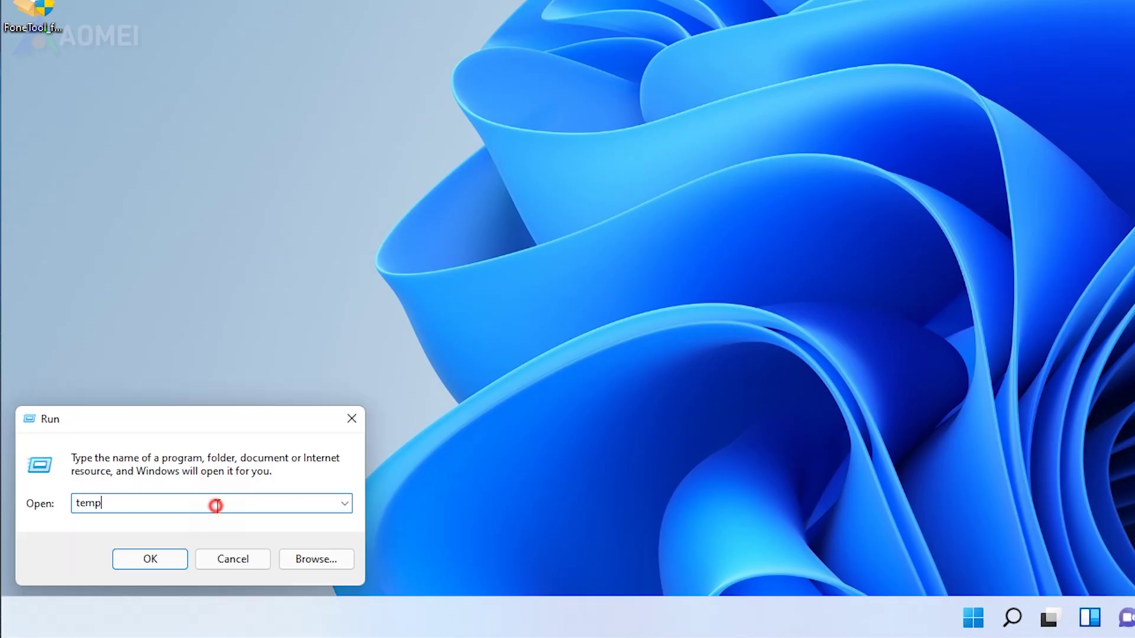
{"action": "left_click", "coordinate": [152, 562]}
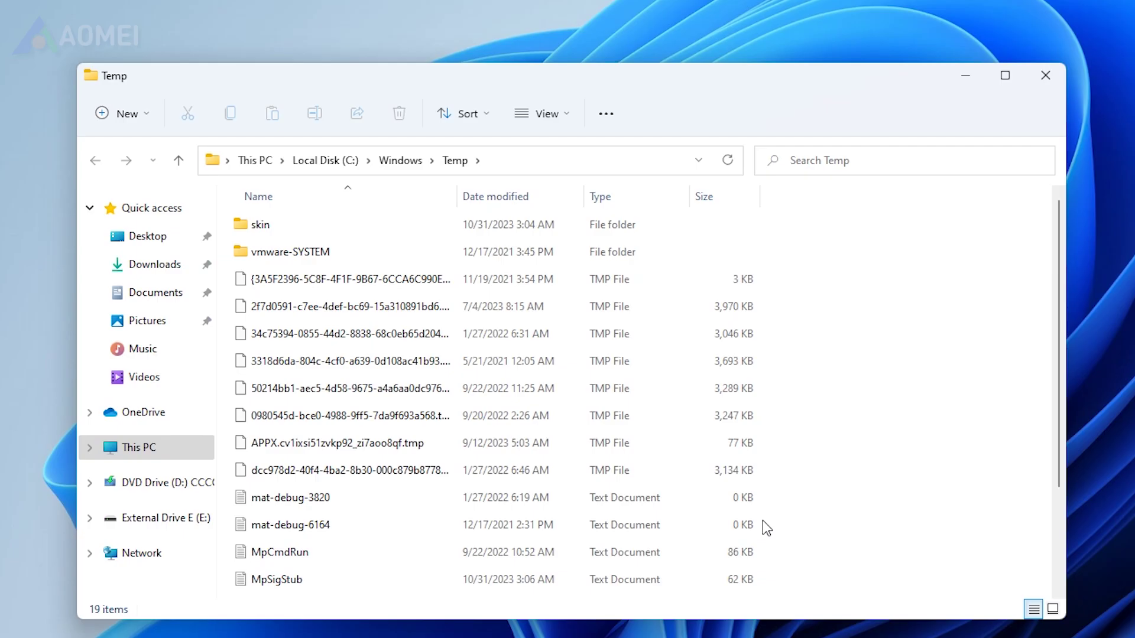
{"action": "key", "text": "ctrl+a"}
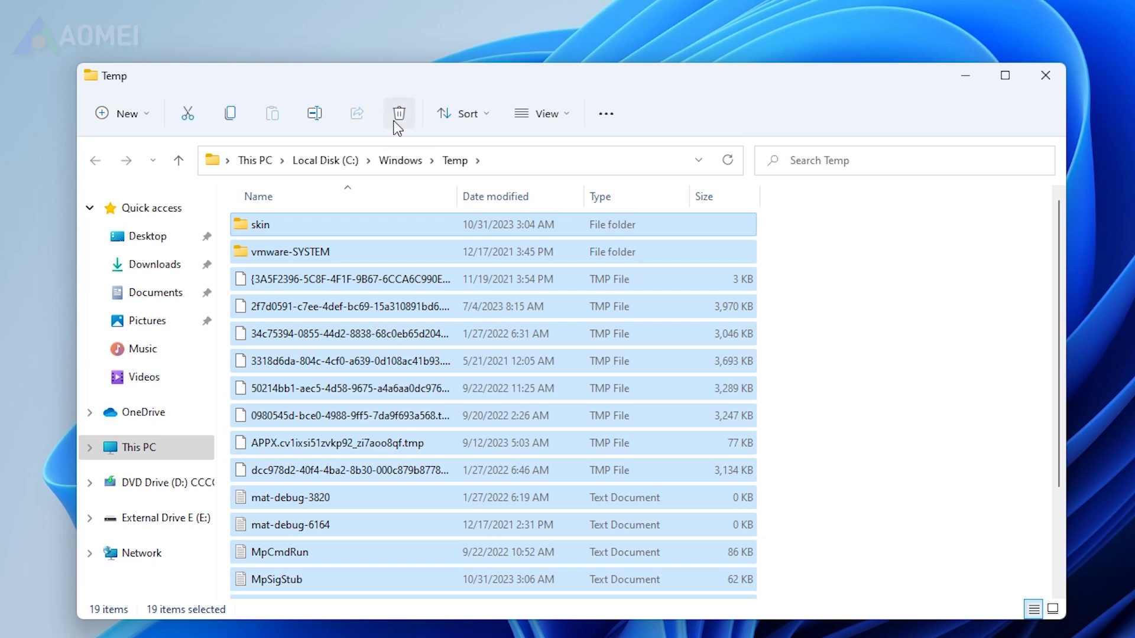
{"action": "left_click", "coordinate": [396, 118]}
{"action": "left_click", "coordinate": [722, 215]}
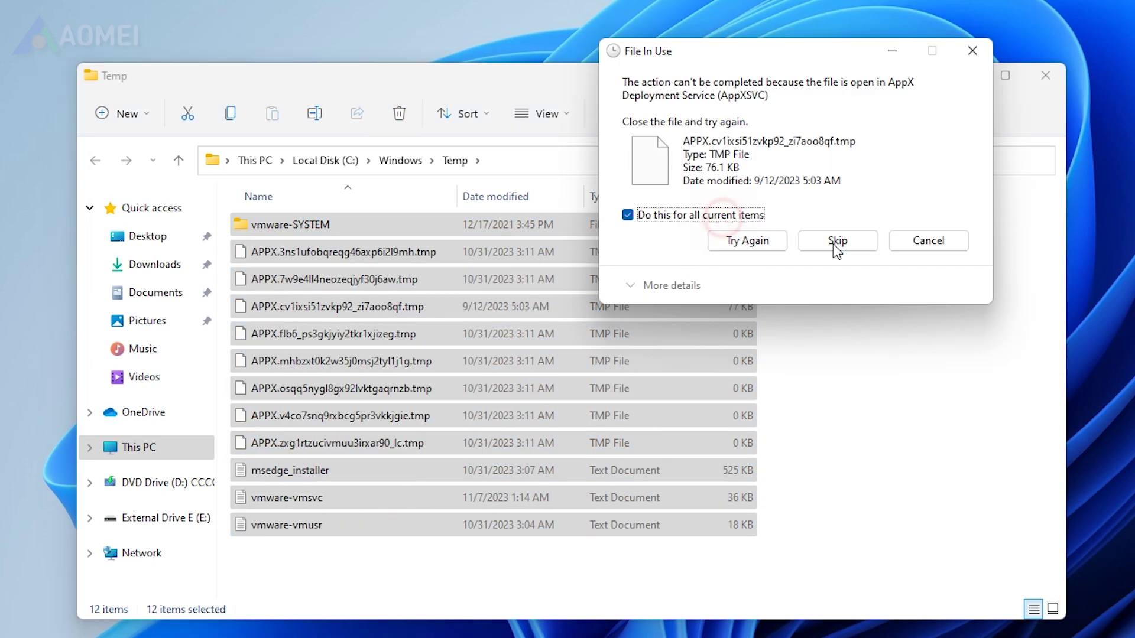
{"action": "left_click", "coordinate": [836, 241]}
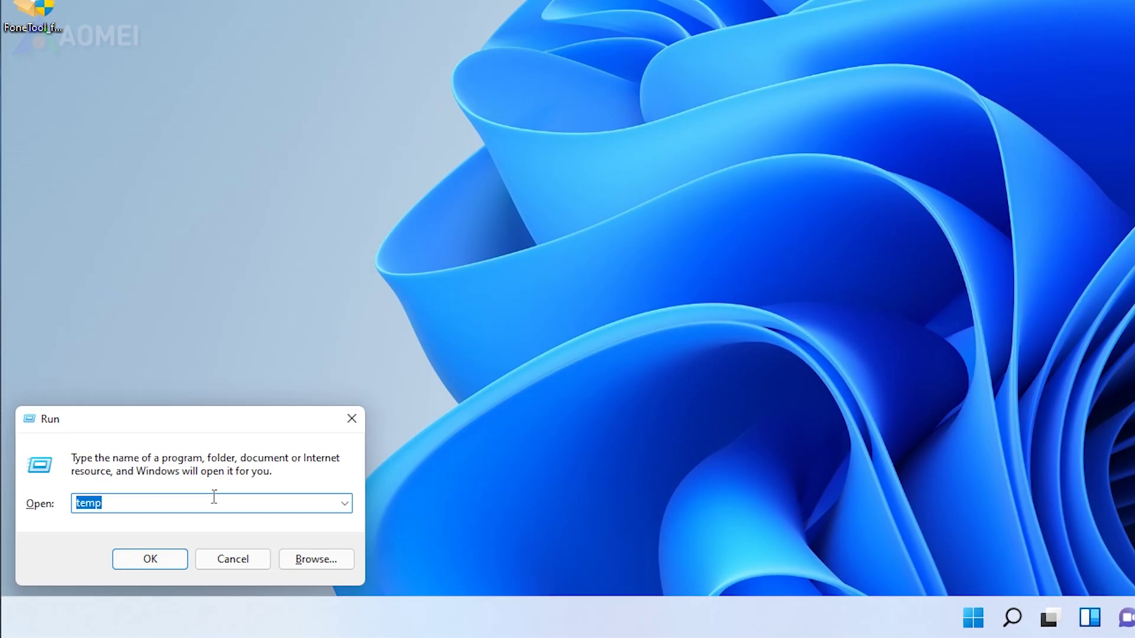
- Open %temp% and delete all 72 items, skipping the two folders that need administrator permission
{"action": "type", "text": "%temp%"}
{"action": "left_click", "coordinate": [142, 564]}
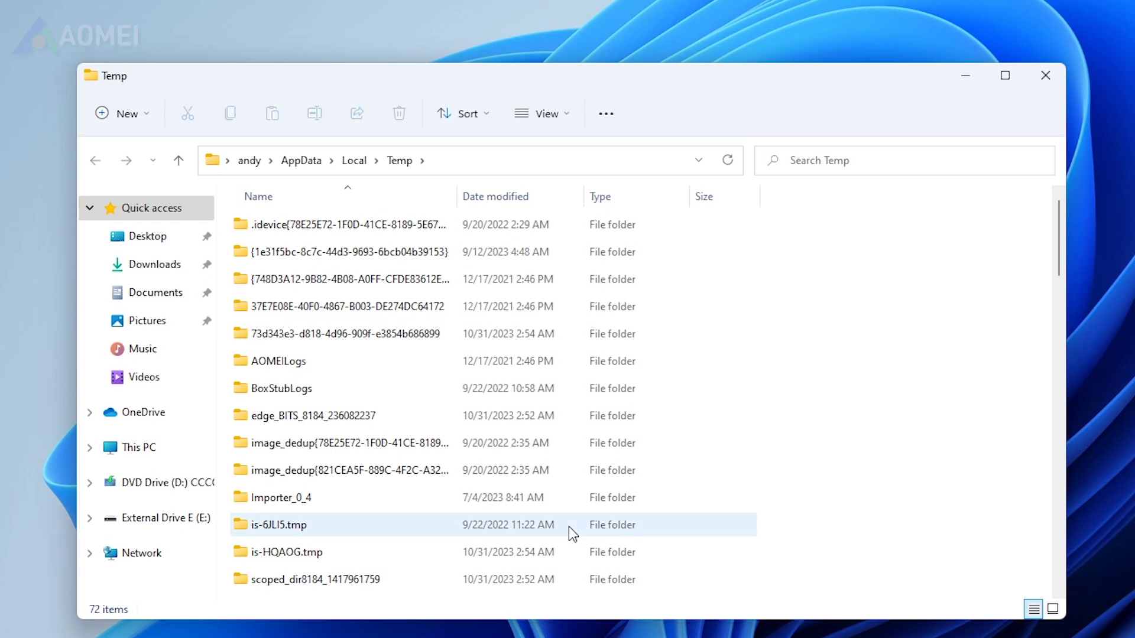
{"action": "key", "text": "ctrl+a"}
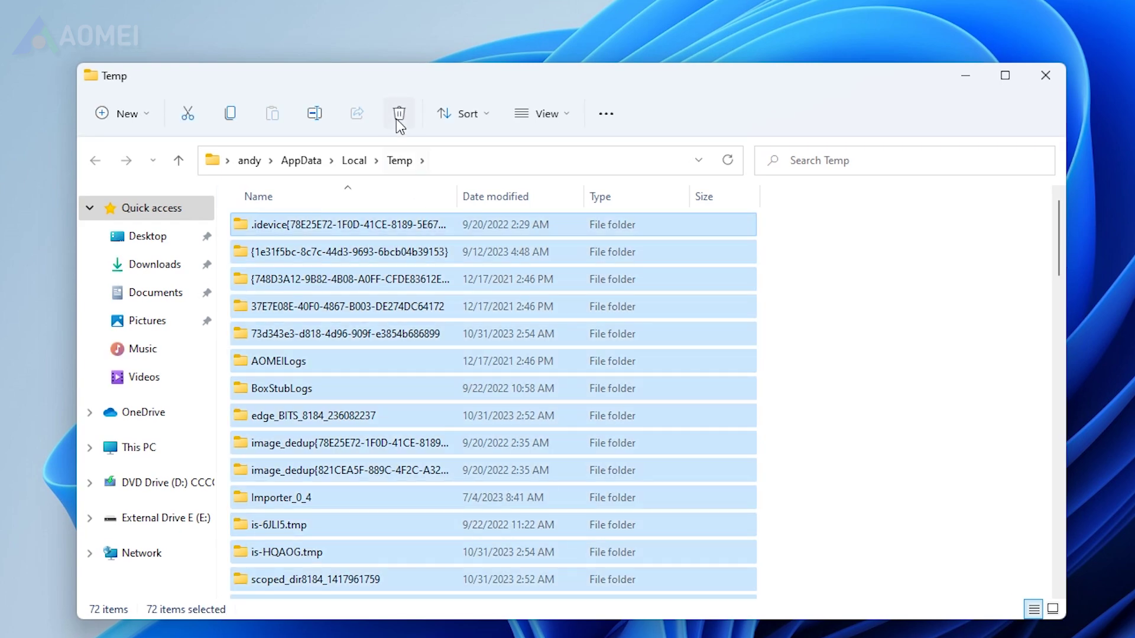
{"action": "left_click", "coordinate": [397, 121]}
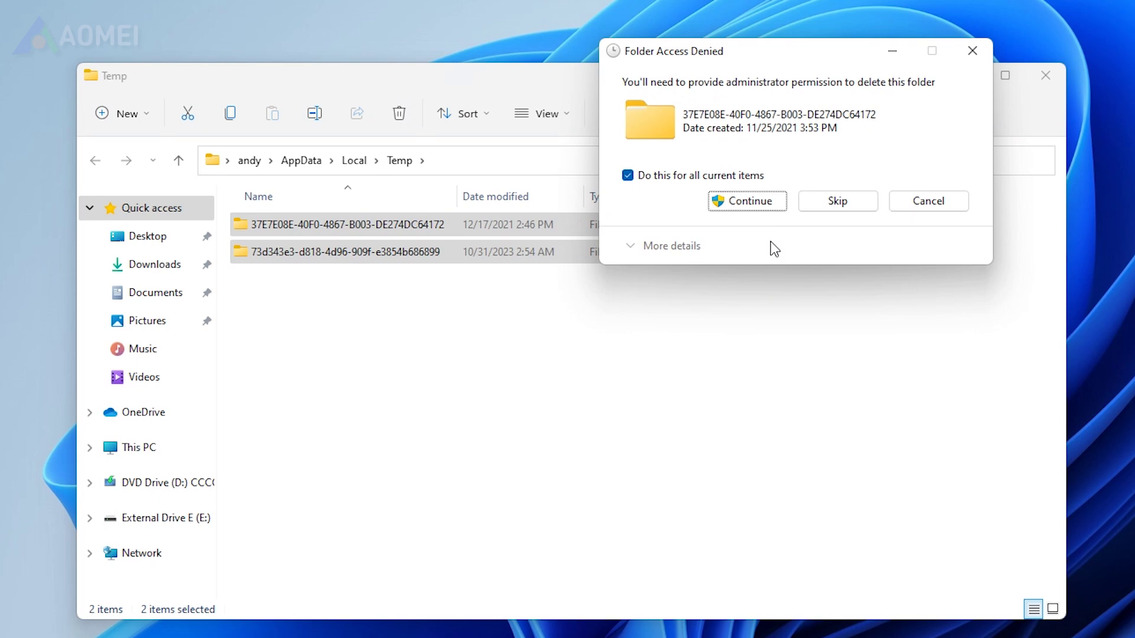
{"action": "left_click", "coordinate": [817, 202]}
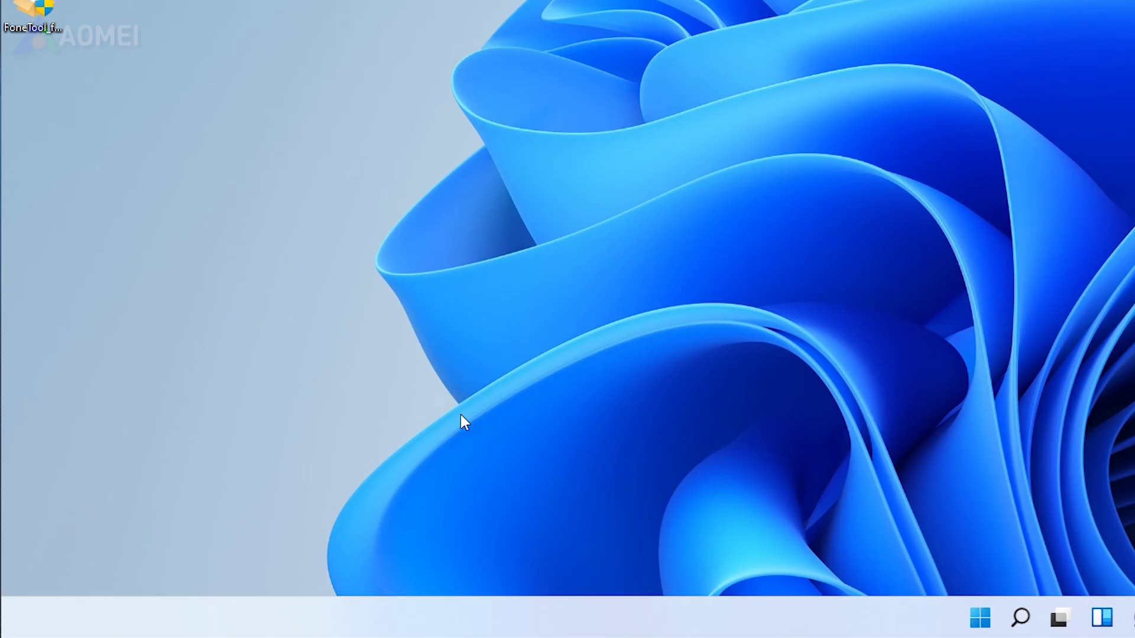
- Open the Prefetch folder via Run and delete all 207 items in it
{"action": "key", "text": "super+r"}
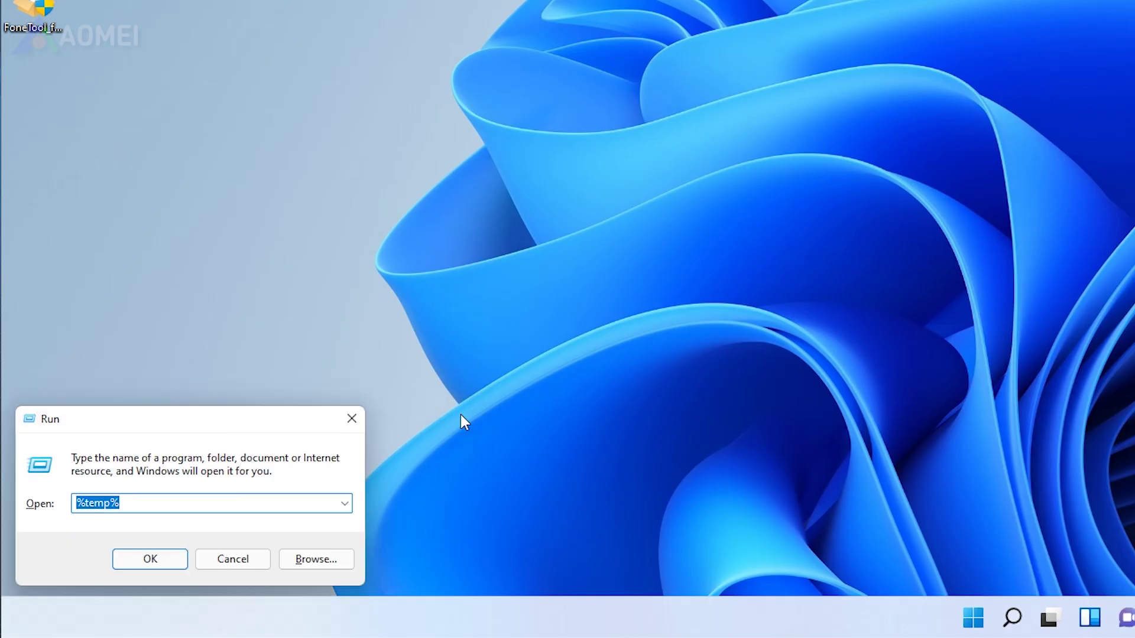
{"action": "type", "text": "prefetch"}
{"action": "left_click", "coordinate": [118, 558]}
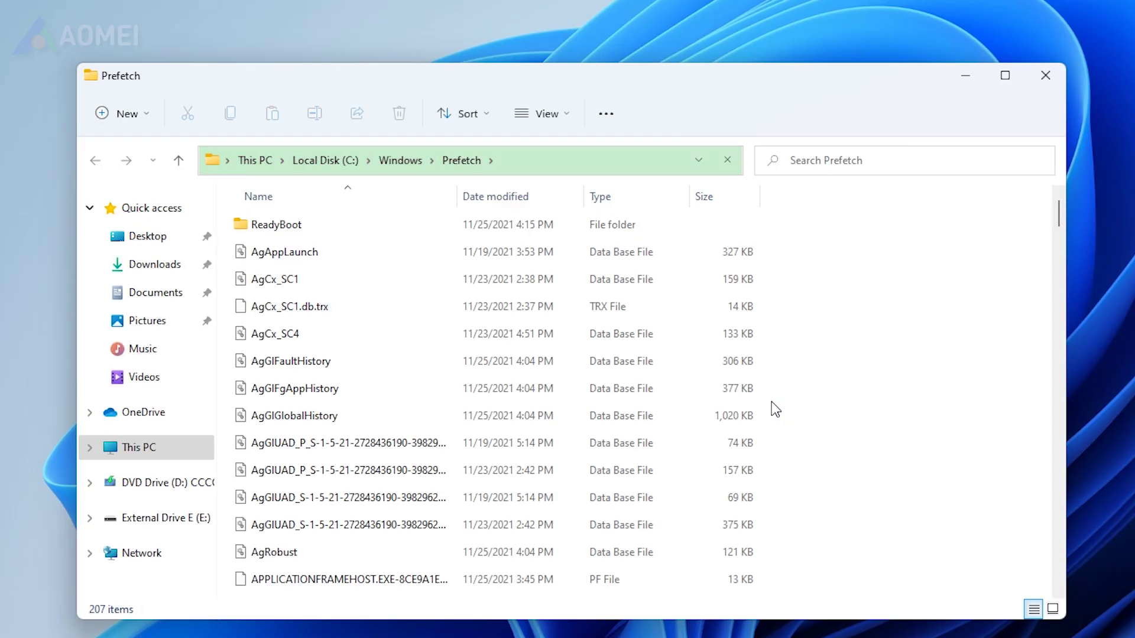
{"action": "key", "text": "ctrl+a"}
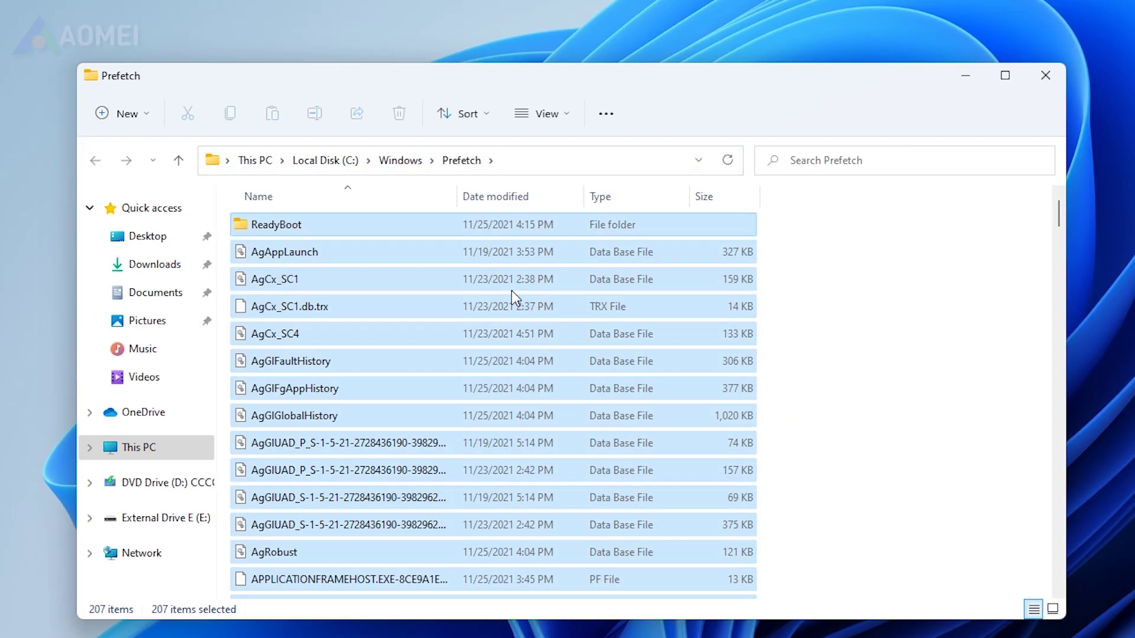
{"action": "left_click", "coordinate": [399, 114]}
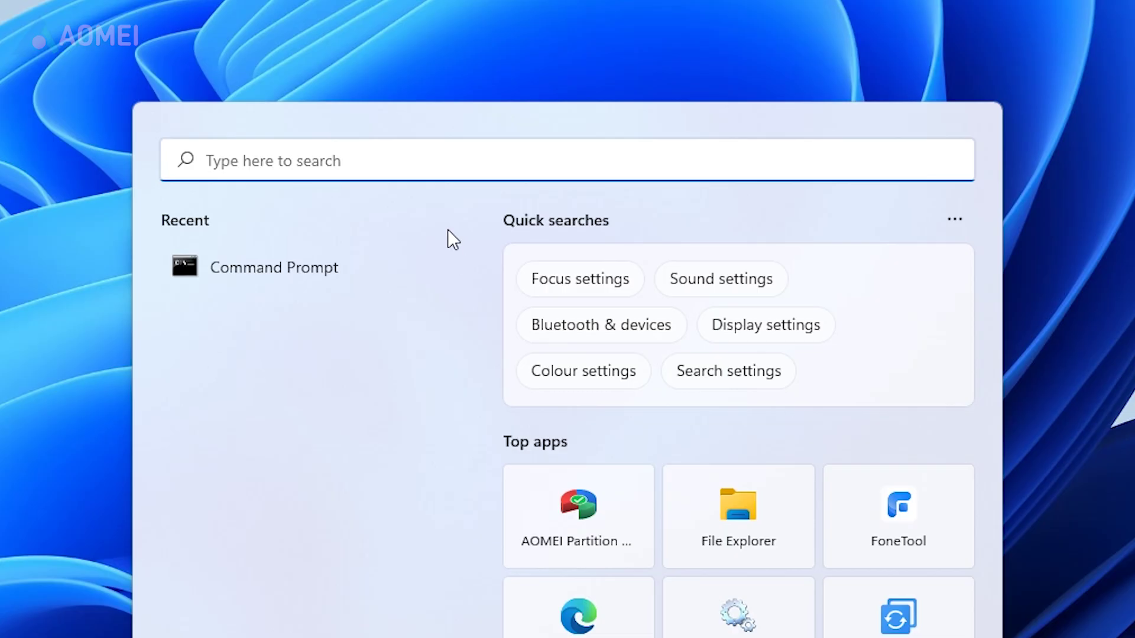
- Search Windows for 'disk cleanup' to bring up the Disk Clean-up app
{"action": "left_click", "coordinate": [381, 156]}
{"action": "type", "text": "disk cleanup"}
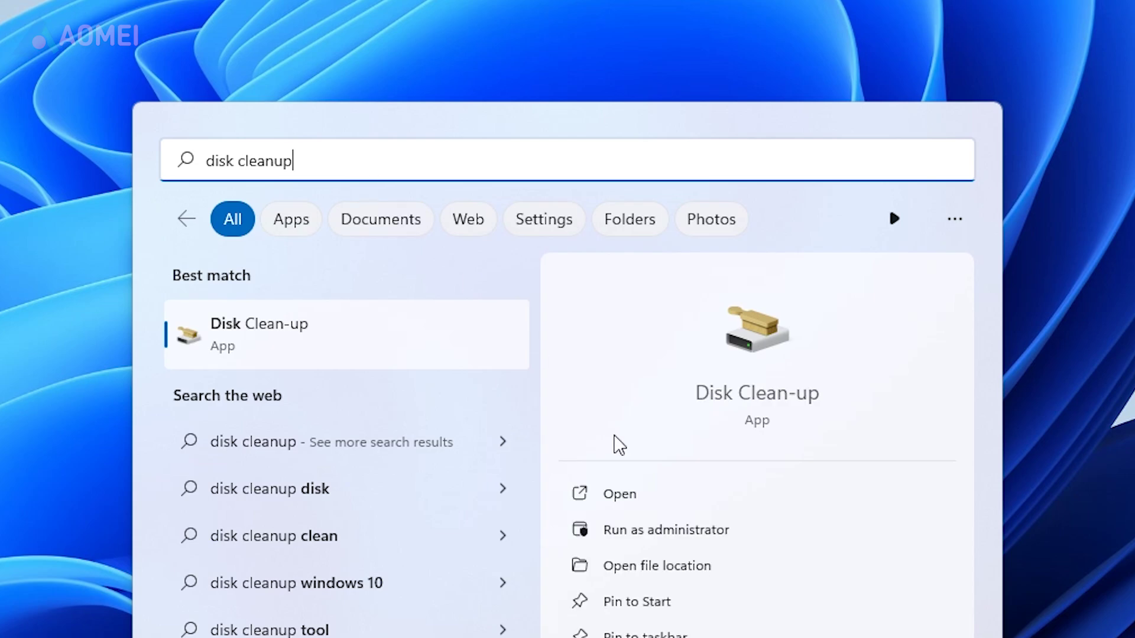
- Run Disk Clean-up on drive C: and permanently delete the checked junk categories (about 12.6 MB)
{"action": "left_click", "coordinate": [619, 494]}
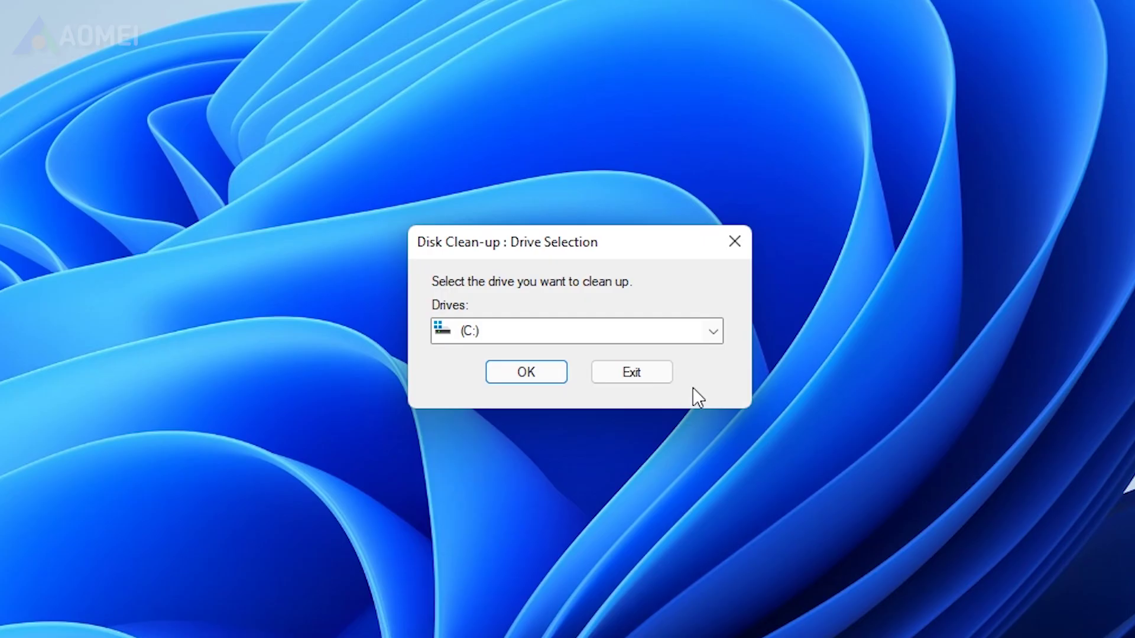
{"action": "left_click", "coordinate": [713, 331]}
{"action": "left_click", "coordinate": [713, 331]}
{"action": "left_click", "coordinate": [518, 377]}
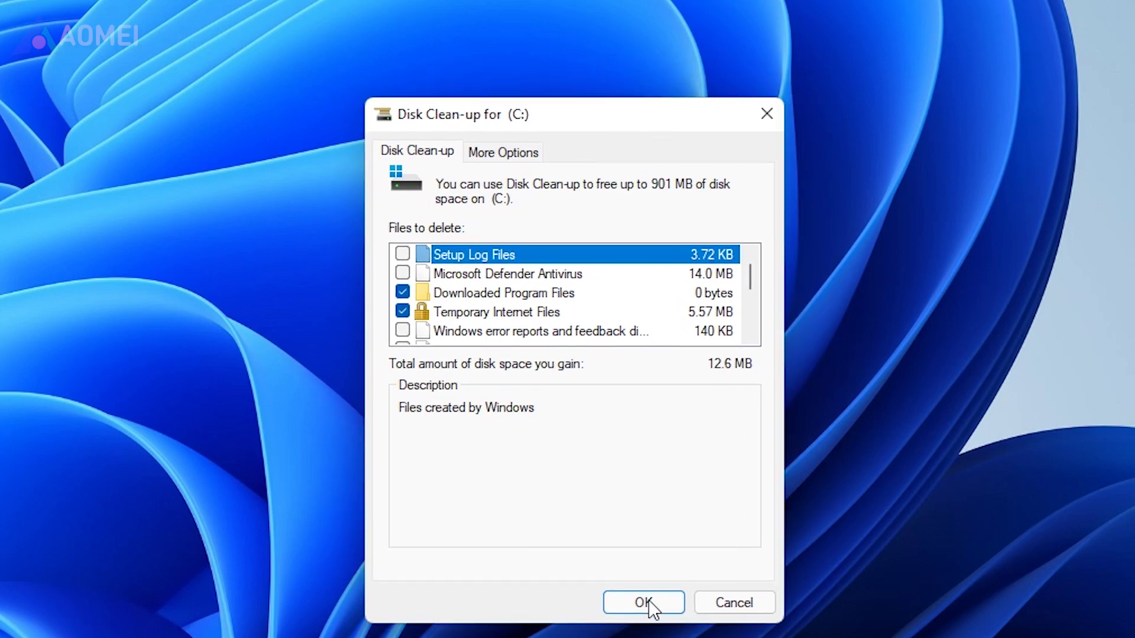
{"action": "left_click", "coordinate": [648, 600]}
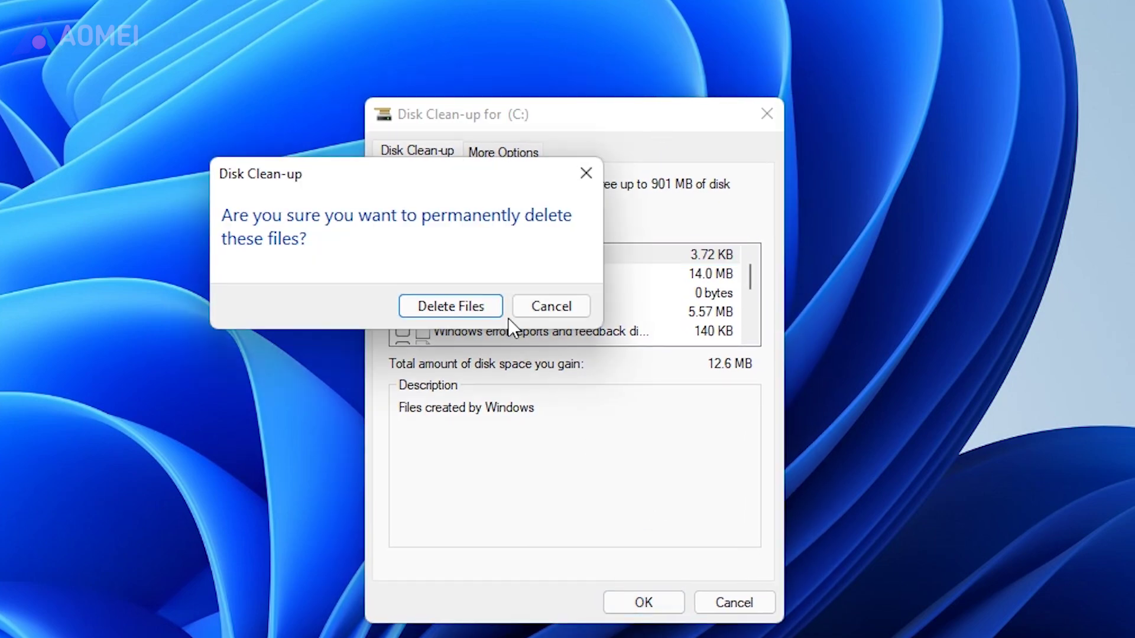
{"action": "left_click", "coordinate": [476, 302]}
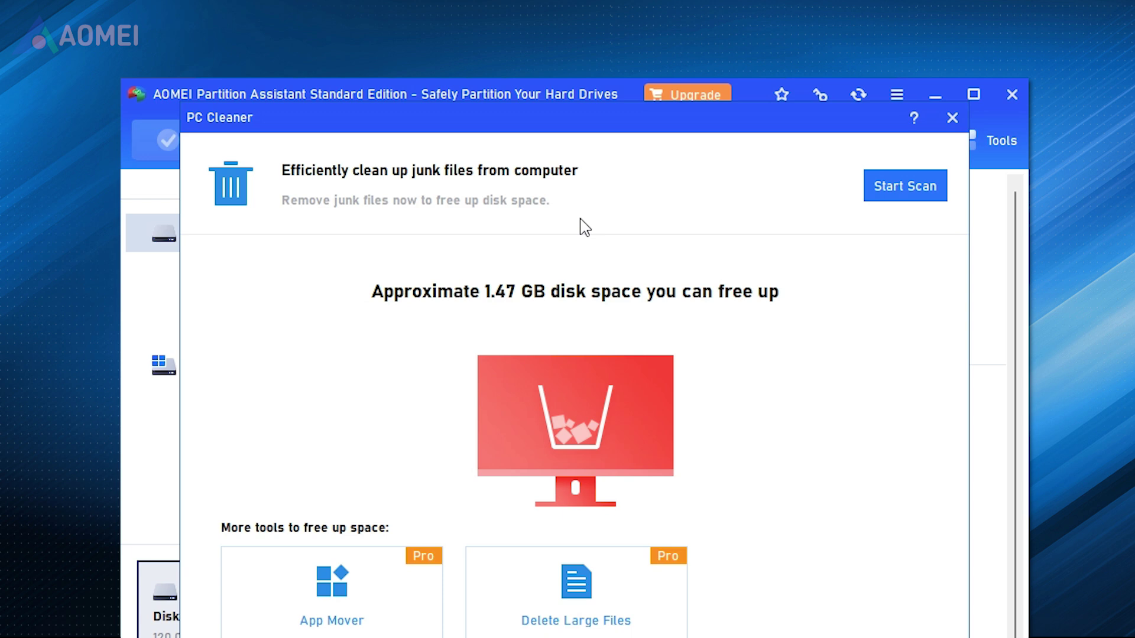
- Scan with PC Cleaner and Clean All, removing 1.12 GB and 86 registry items
{"action": "left_click", "coordinate": [905, 186]}
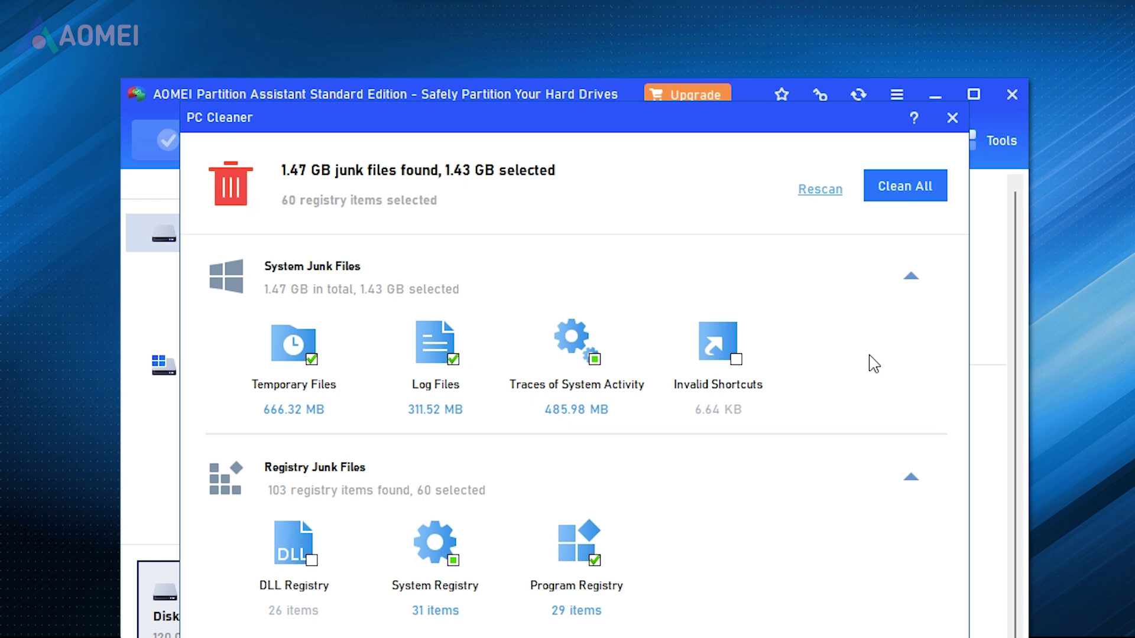
{"action": "left_click", "coordinate": [875, 188]}
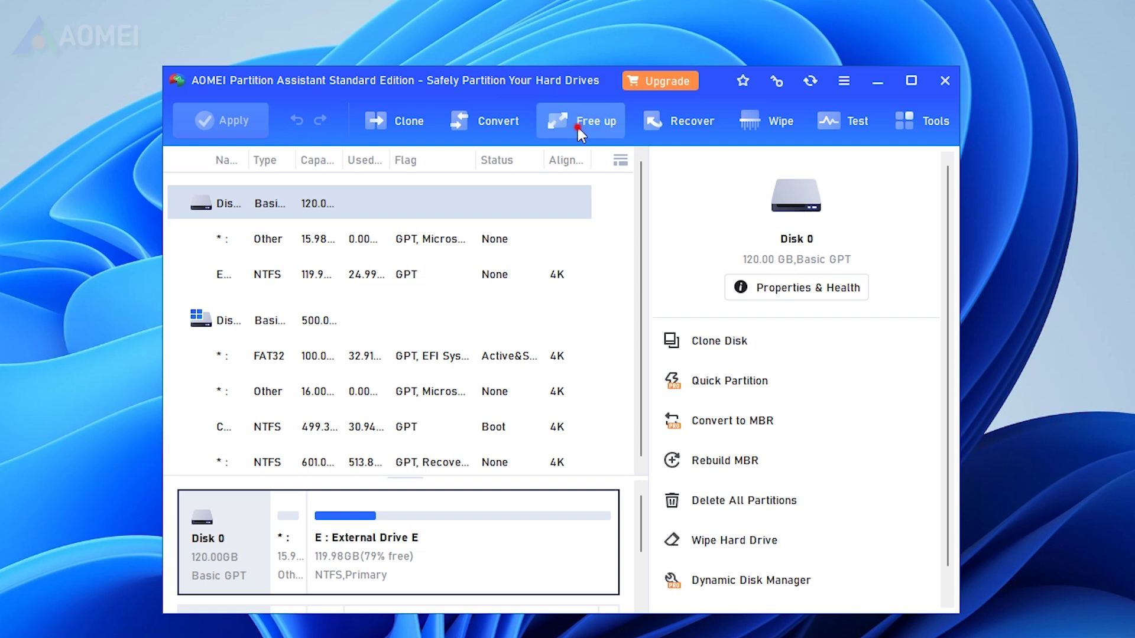
- Open Free up > PC Cleaner and rescan, finding 1.47 GB of junk
{"action": "left_click", "coordinate": [578, 127]}
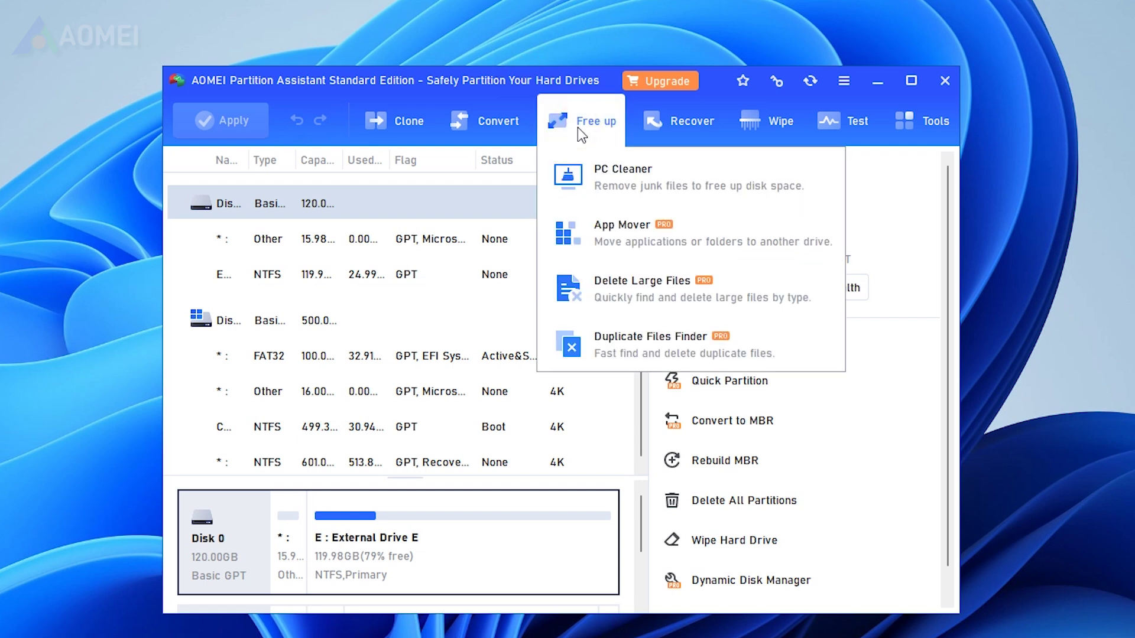
{"action": "left_click", "coordinate": [566, 189]}
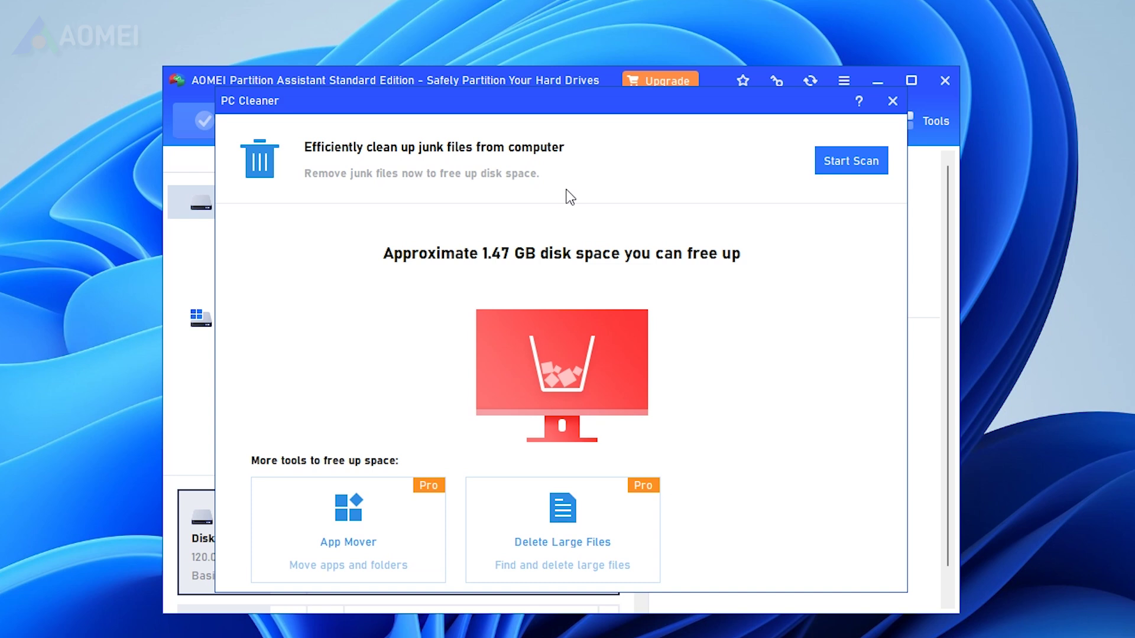
{"action": "left_click", "coordinate": [851, 161]}
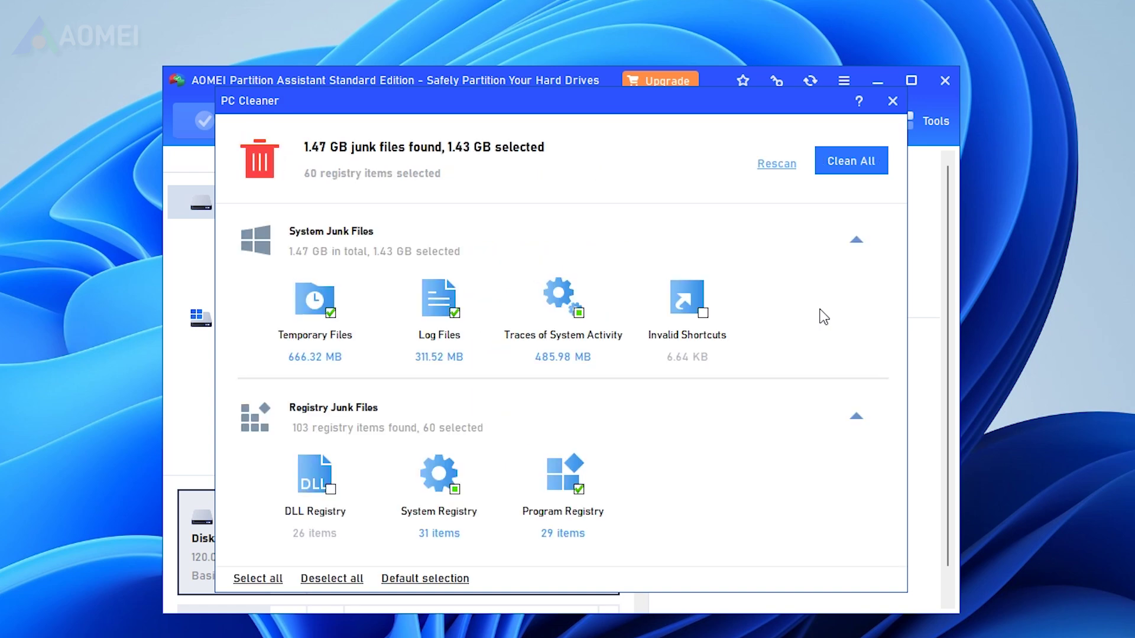
- Add Invalid Shortcuts and DLL Registry, clean all selected junk, then go back to the start page
{"action": "left_click", "coordinate": [702, 312]}
{"action": "left_click", "coordinate": [330, 490]}
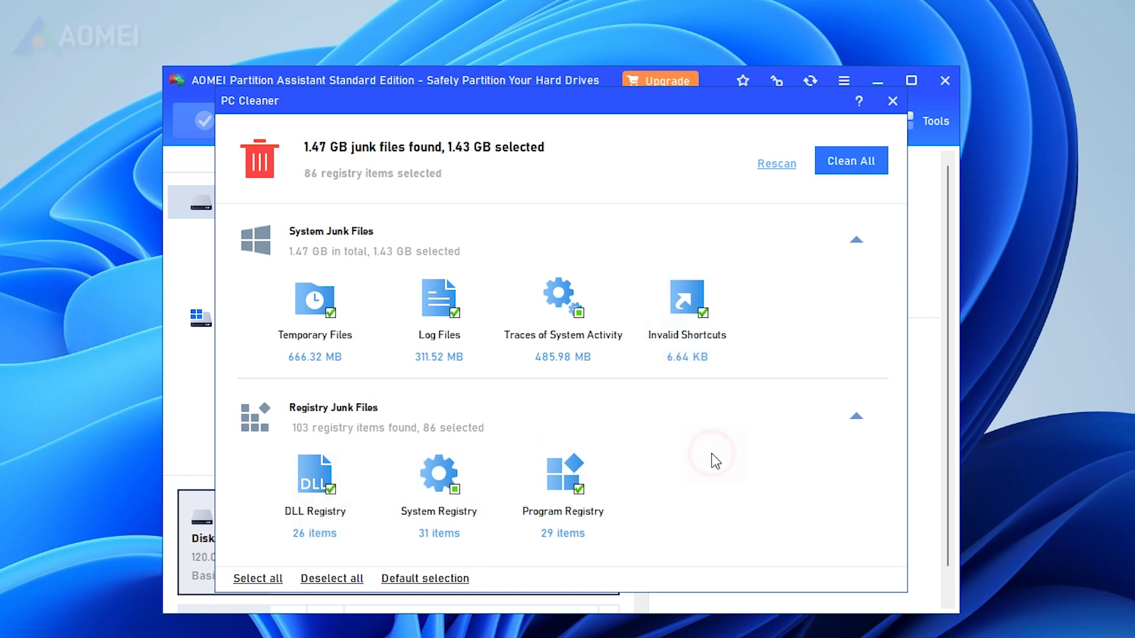
{"action": "left_click", "coordinate": [840, 168]}
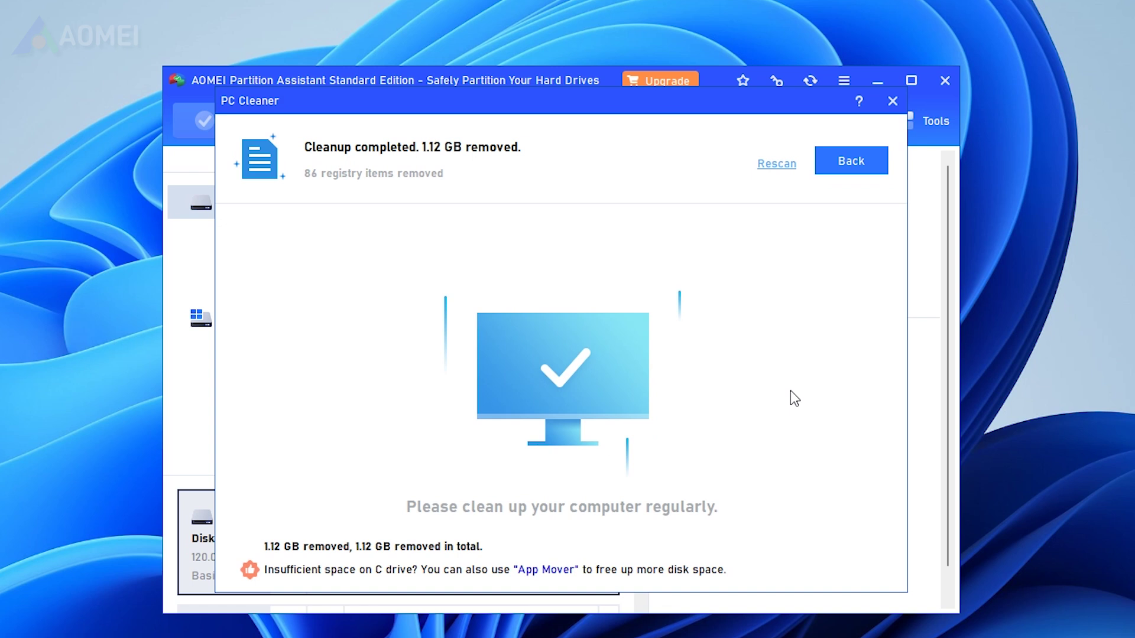
{"action": "left_click", "coordinate": [828, 162]}
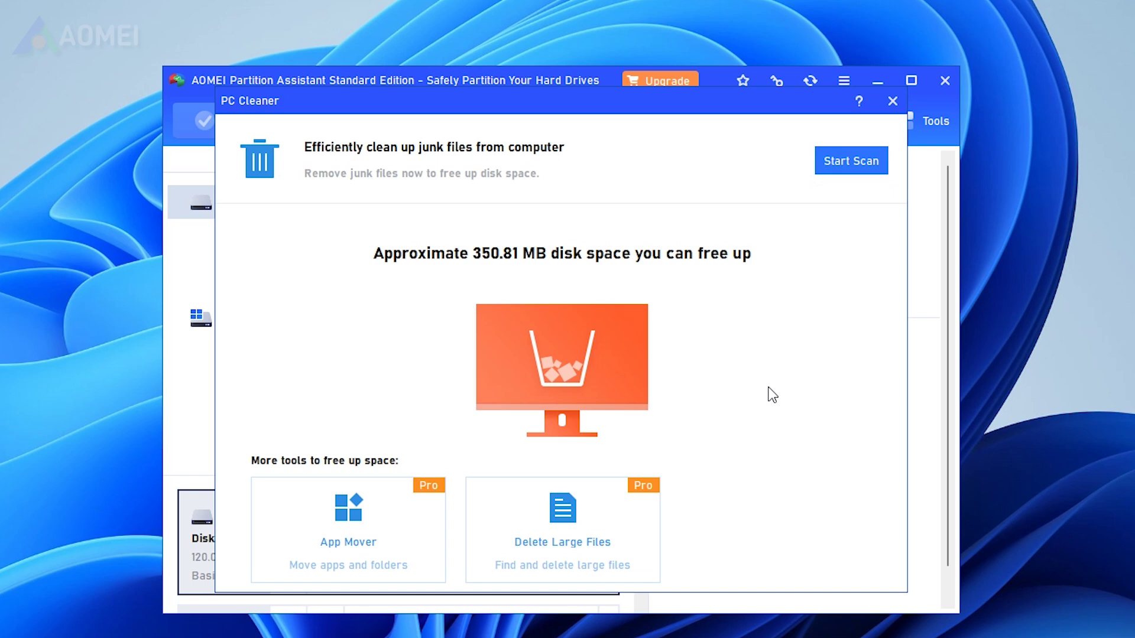
- Begin moving apps off drive C: in App Mover, then scan drives C: and E: for large files
{"action": "left_click", "coordinate": [411, 548]}
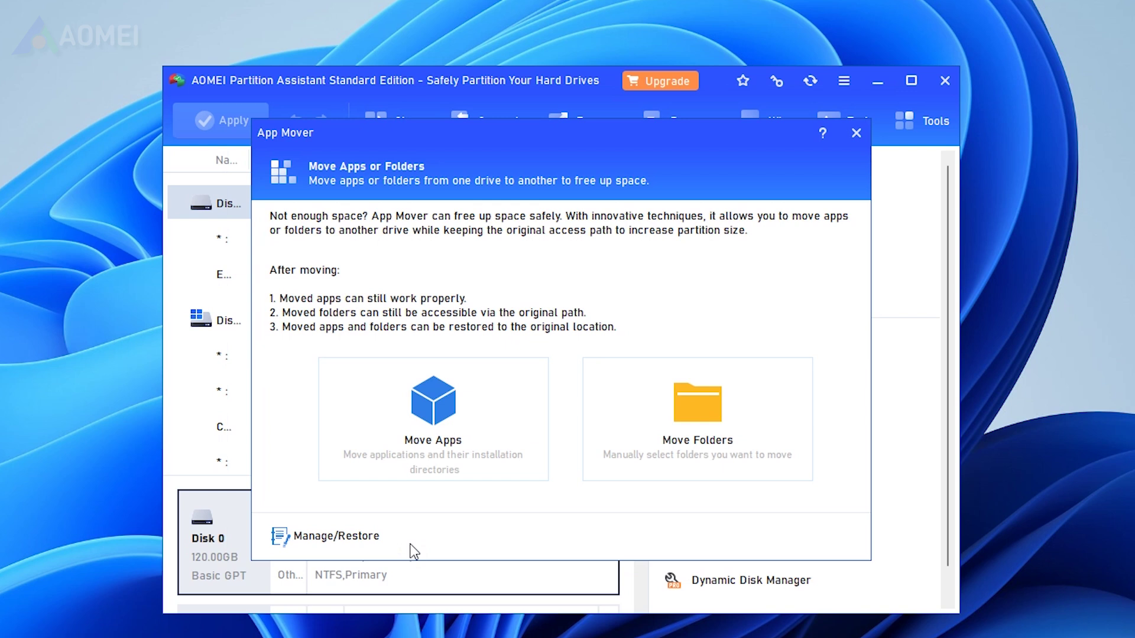
{"action": "left_click", "coordinate": [466, 458]}
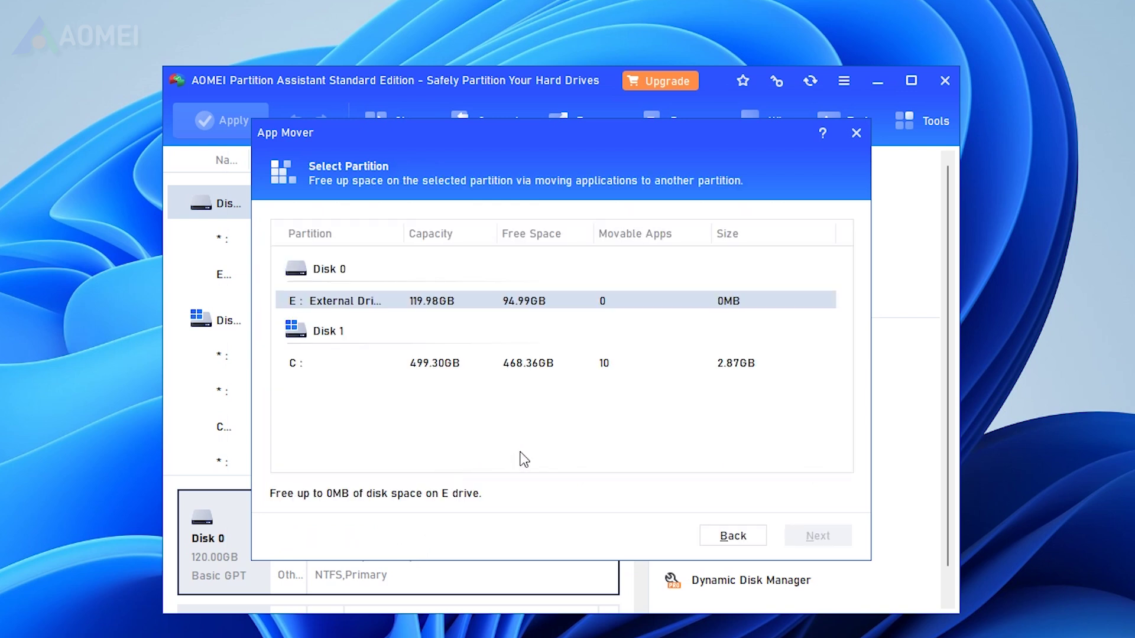
{"action": "left_click", "coordinate": [554, 362]}
{"action": "left_click", "coordinate": [801, 537]}
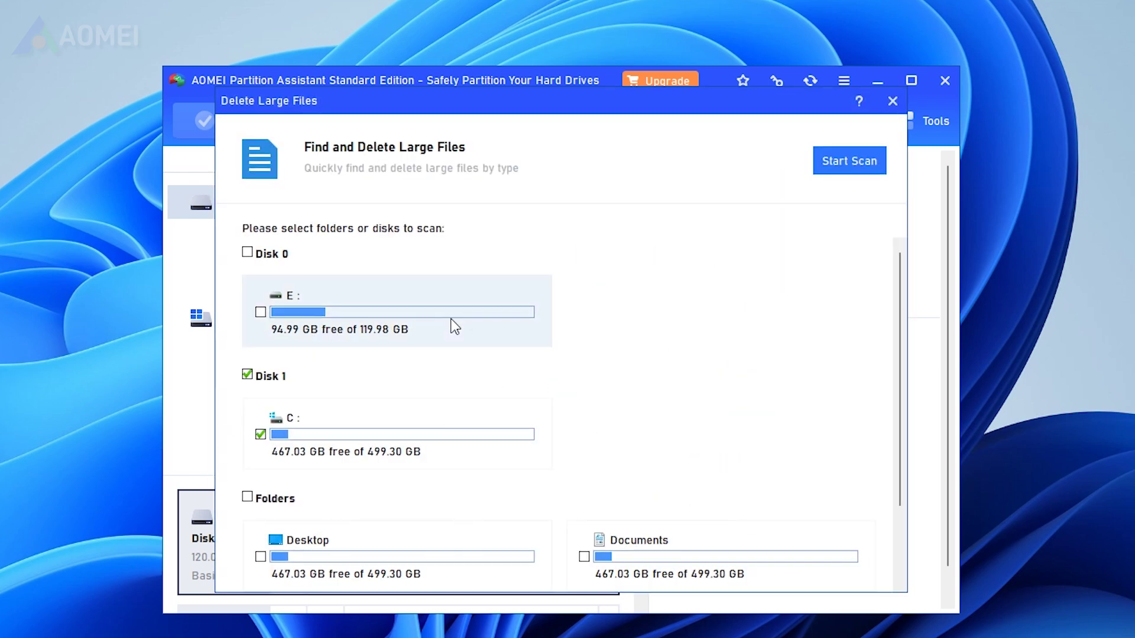
{"action": "left_click", "coordinate": [262, 312]}
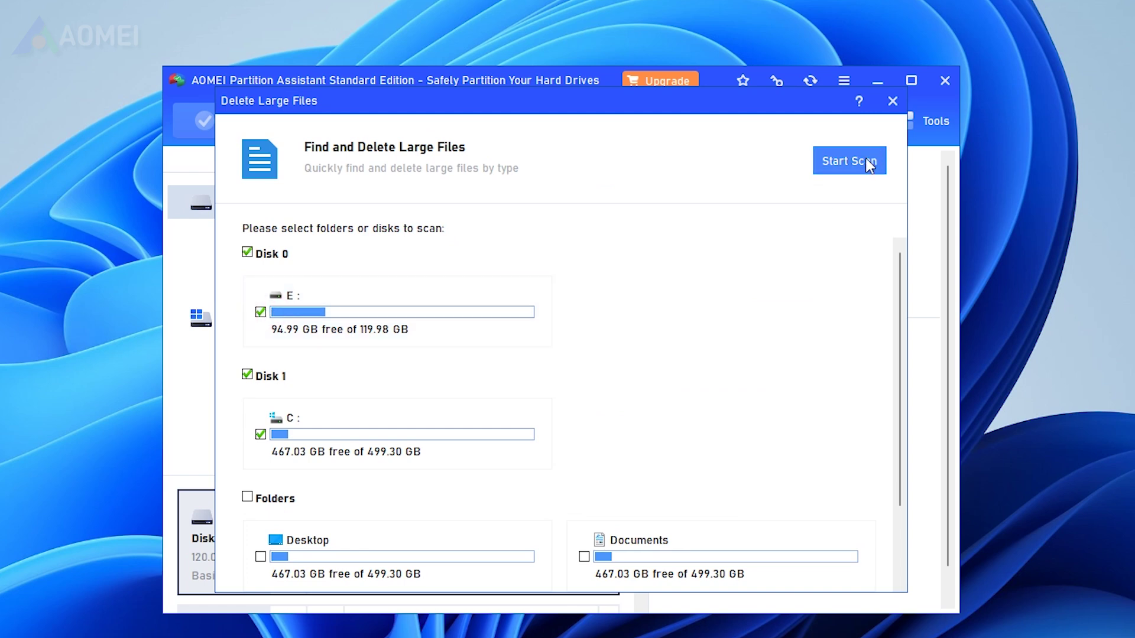
{"action": "left_click", "coordinate": [866, 160]}
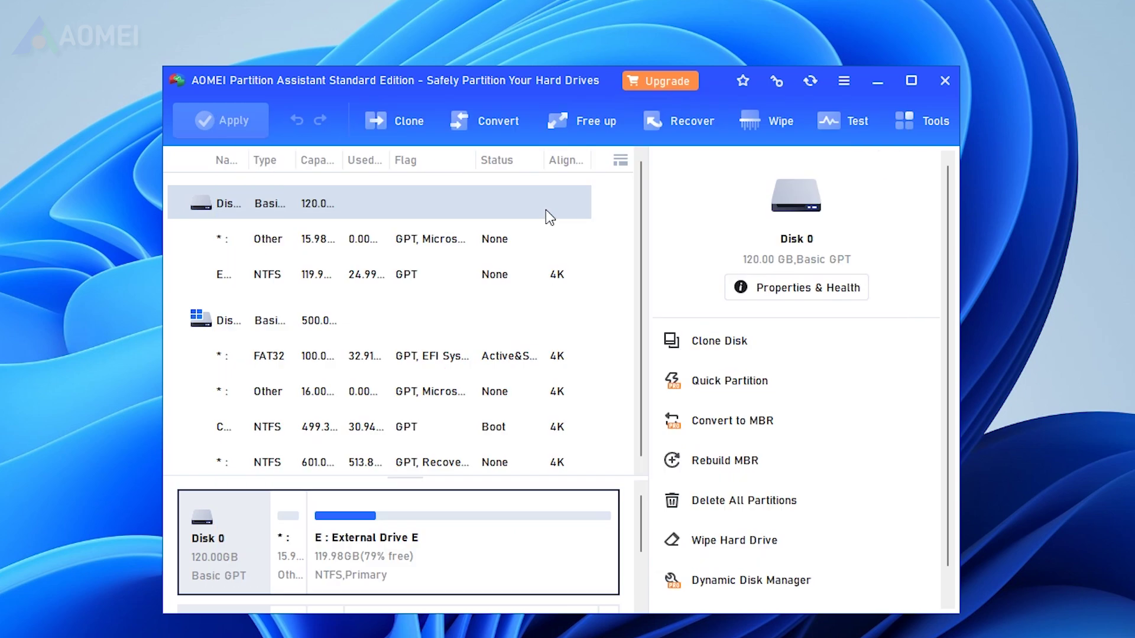
- Browse the Clone, Convert, Recover and Wipe menus, then open the Tools menu
{"action": "left_click", "coordinate": [407, 124]}
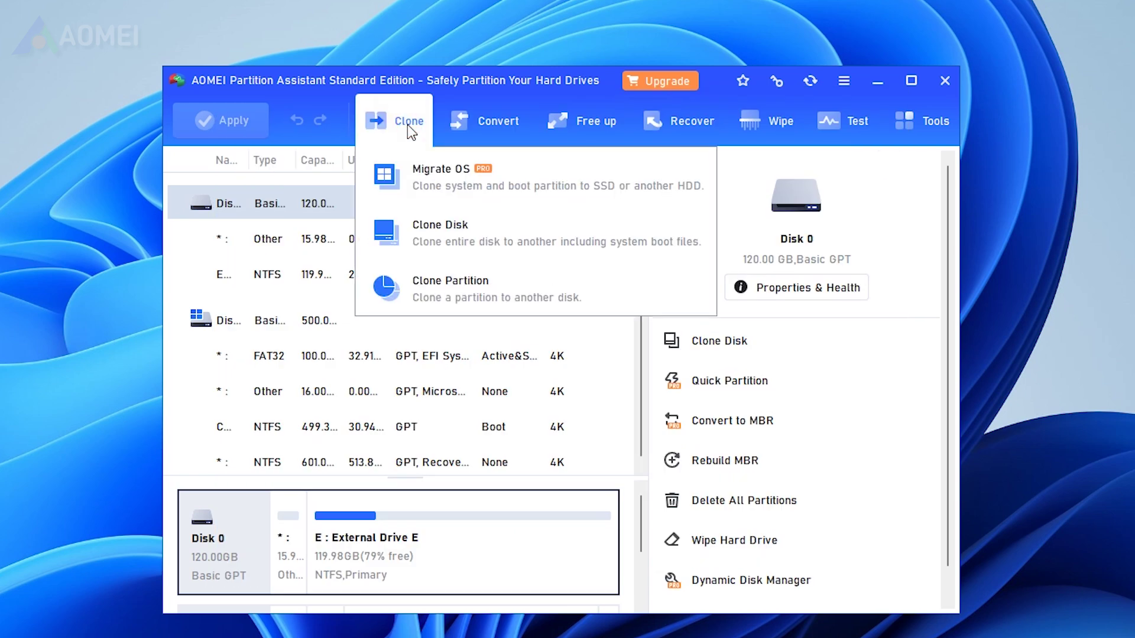
{"action": "left_click", "coordinate": [503, 115]}
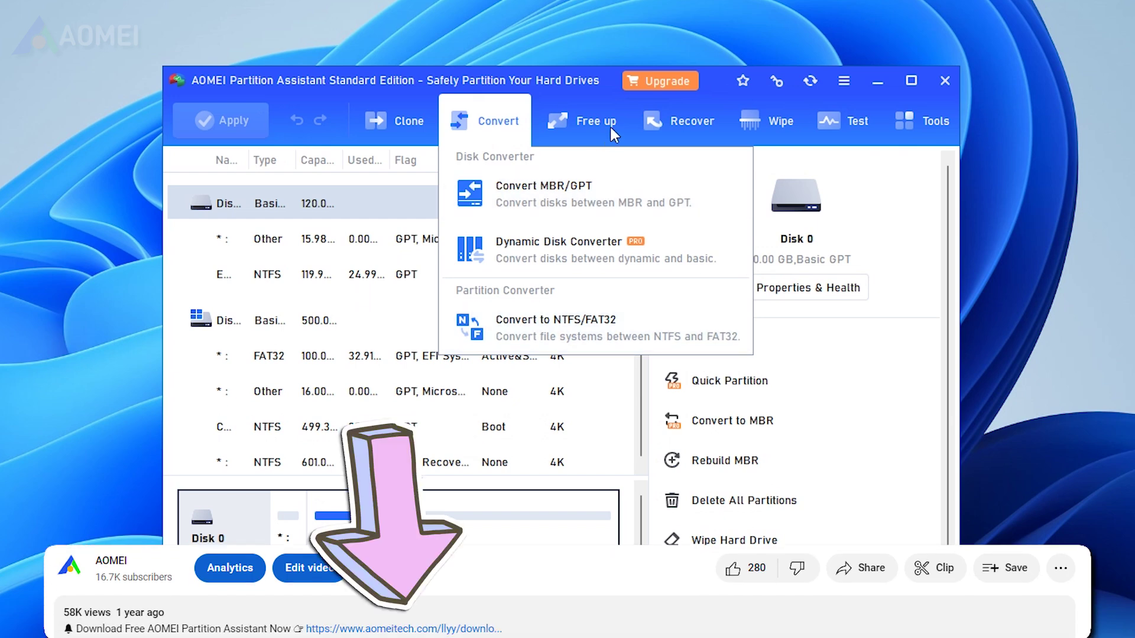
{"action": "left_click", "coordinate": [682, 118]}
{"action": "left_click", "coordinate": [785, 120]}
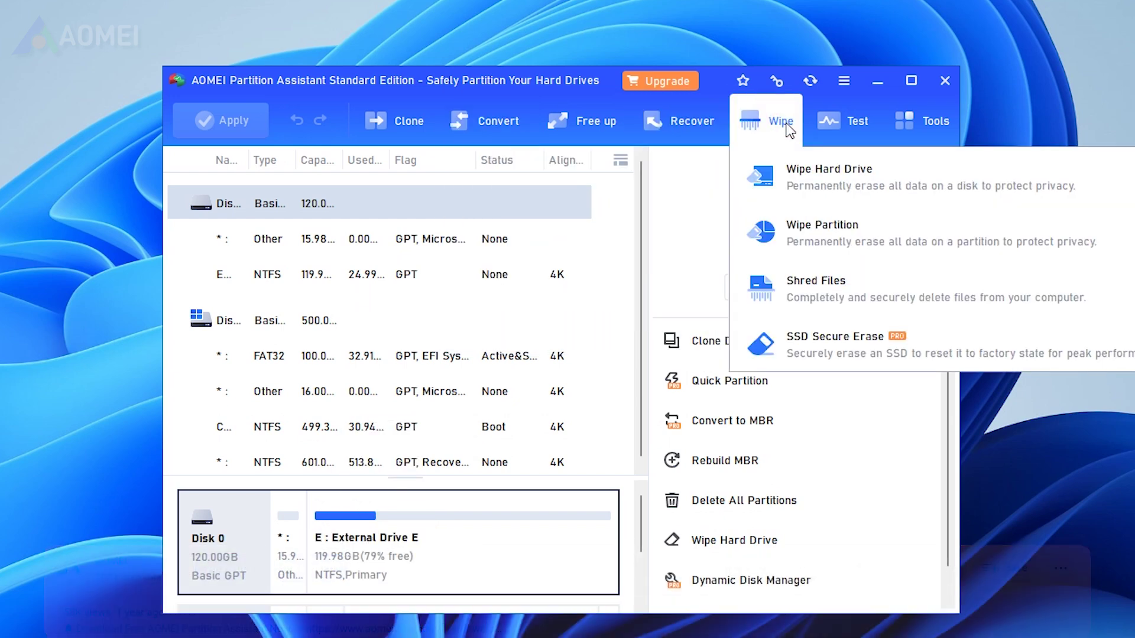
{"action": "left_click", "coordinate": [931, 122]}
{"action": "left_click", "coordinate": [931, 122]}
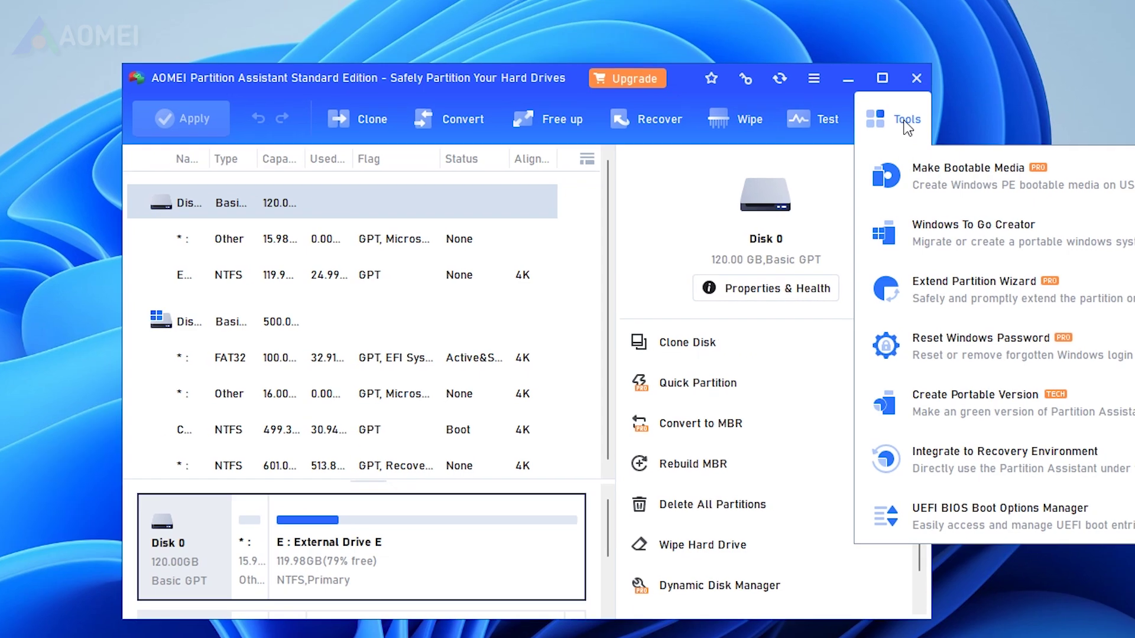